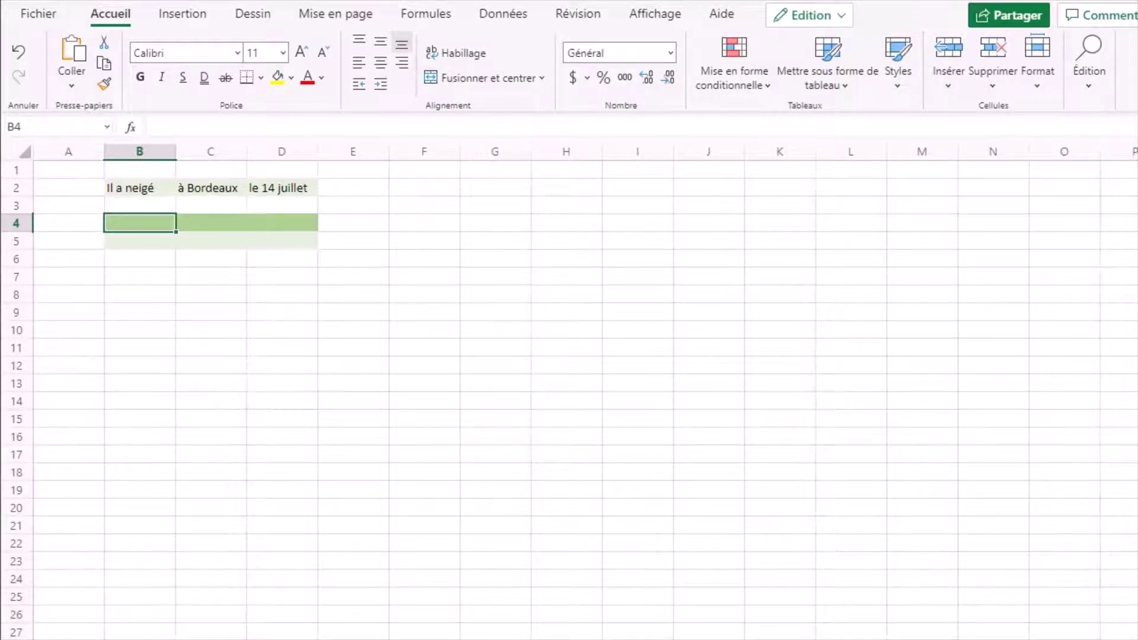
- Enter =CONCATENER(B2;C2;D2) in B4 to join the three text fragments
text(=)
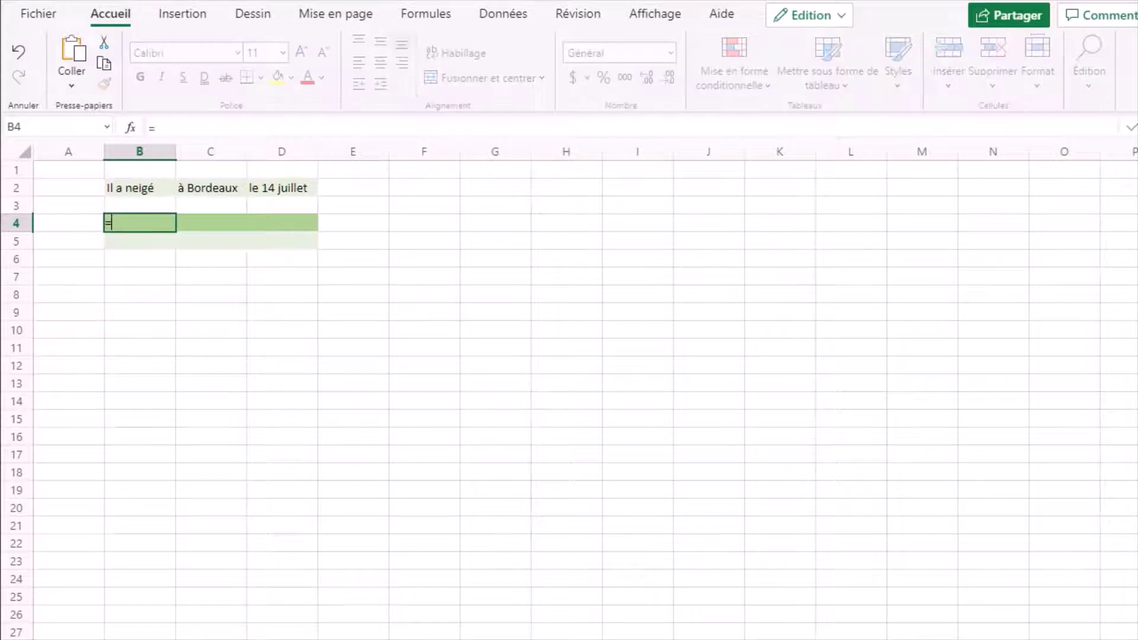
text(concatene)
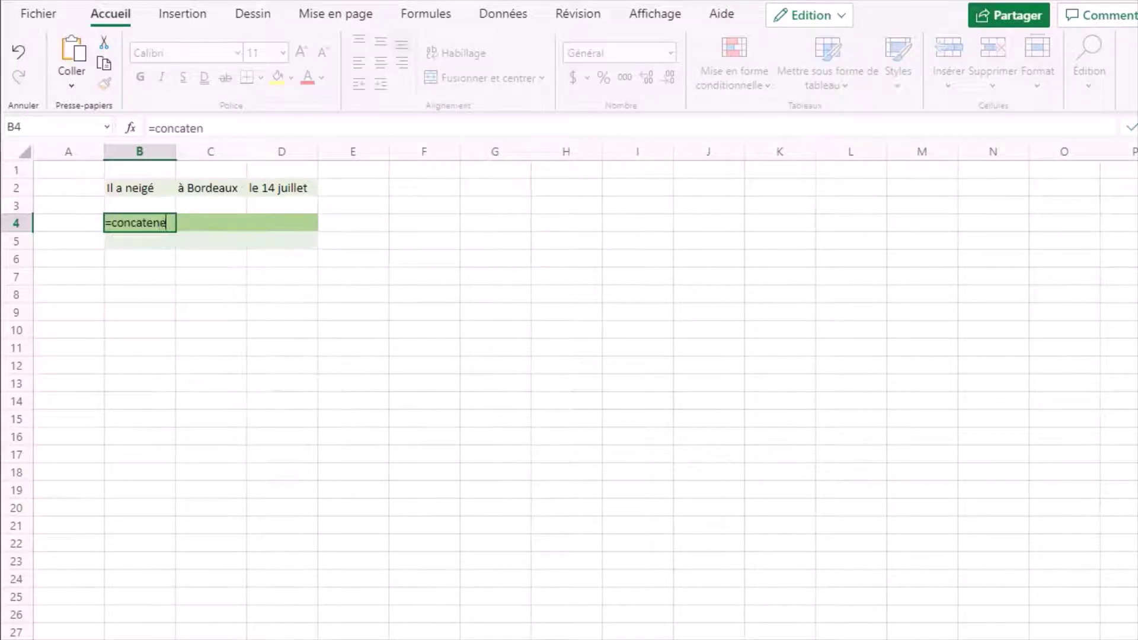
text(r()
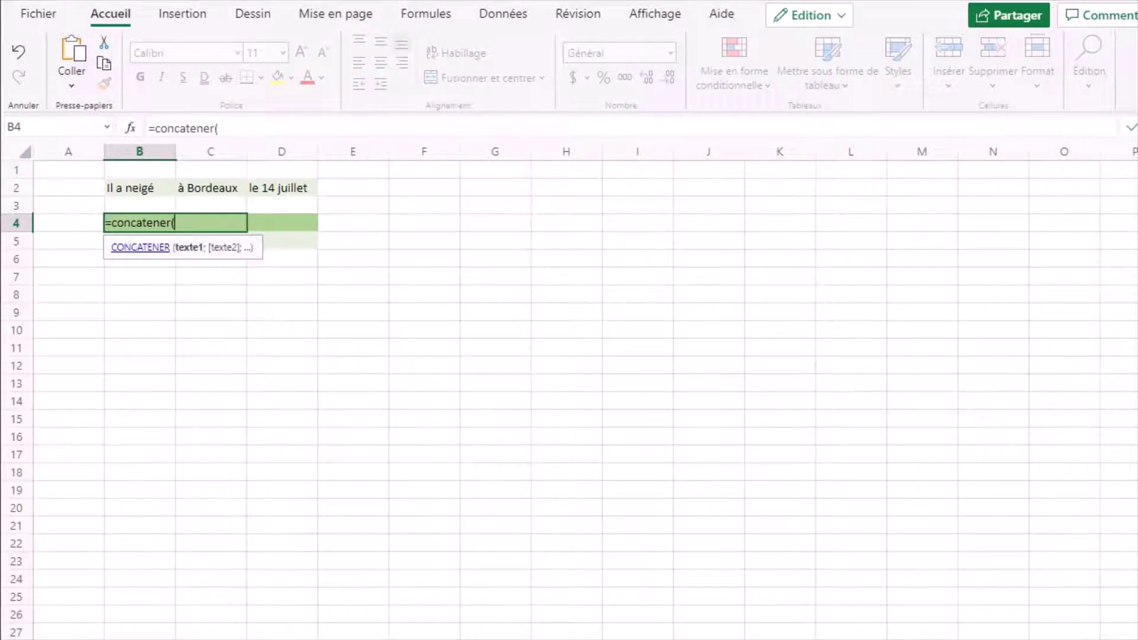
click(139, 188)
text(;)
click(210, 187)
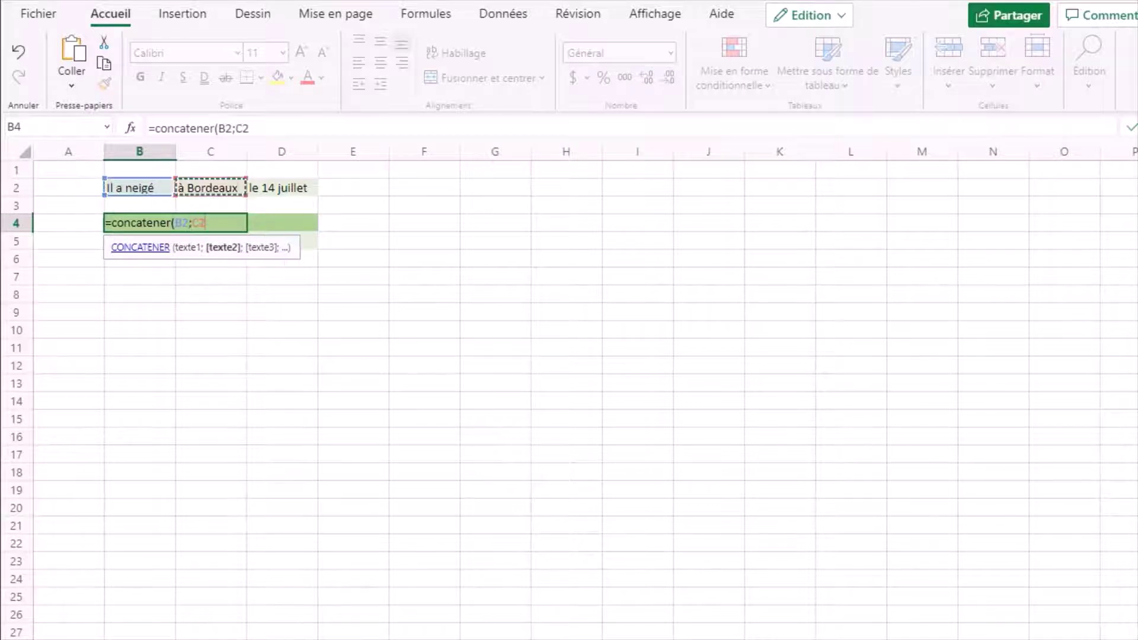
text(;)
click(281, 188)
text())
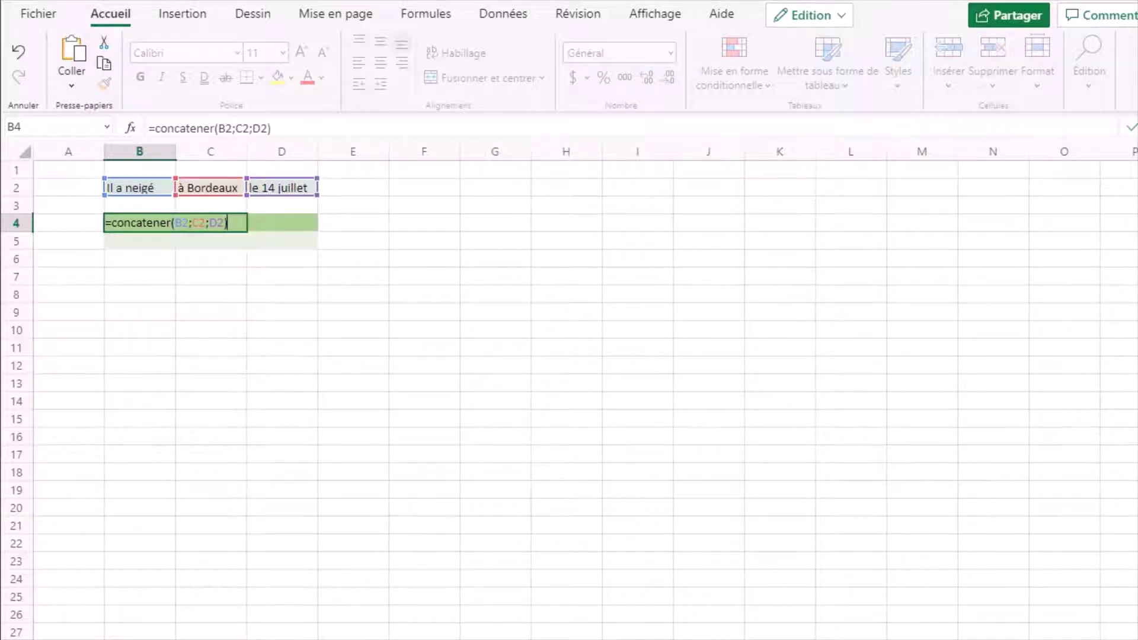
key(Return)
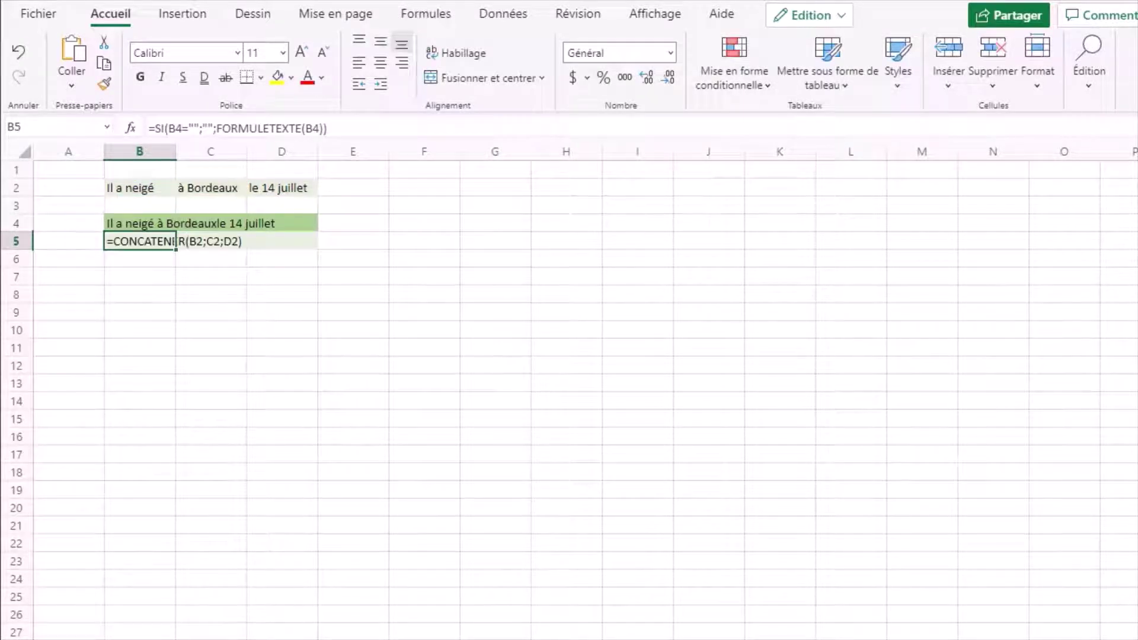
key(Return)
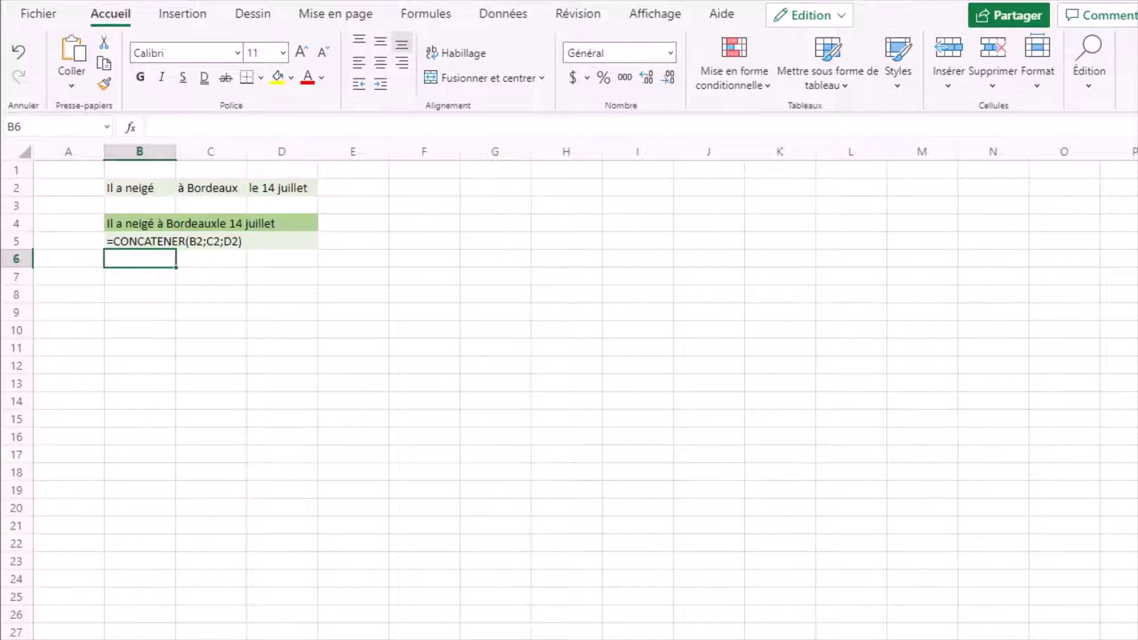
- Add " nous avons construit un igloo" as an extra argument to B4's CONCATENER formula
key(Up)
key(Up)
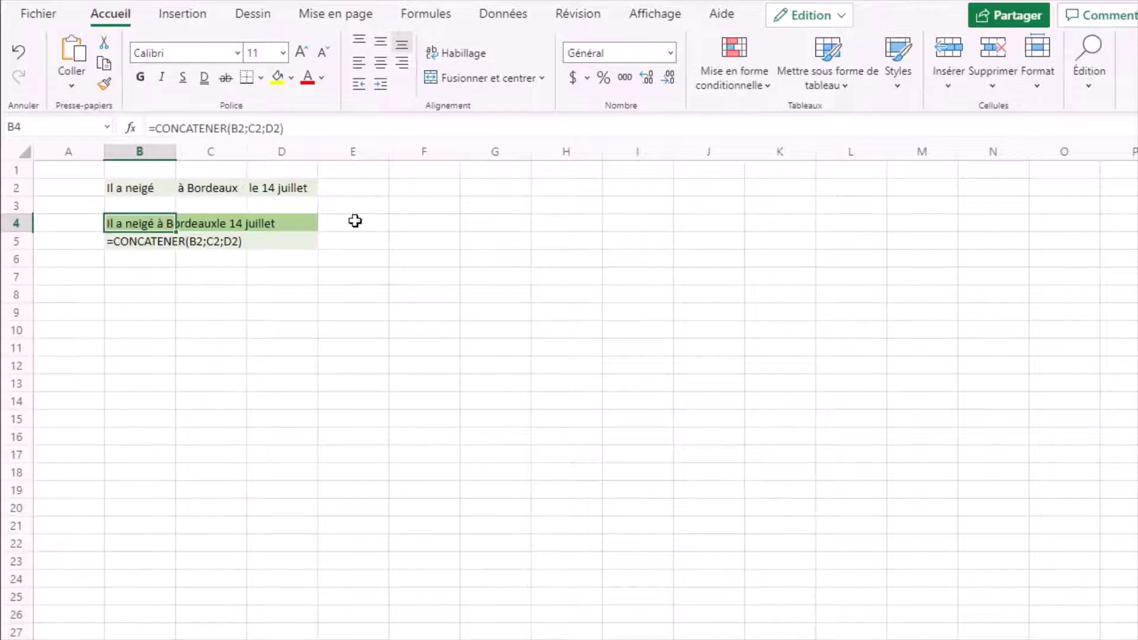
click(261, 130)
text(;)
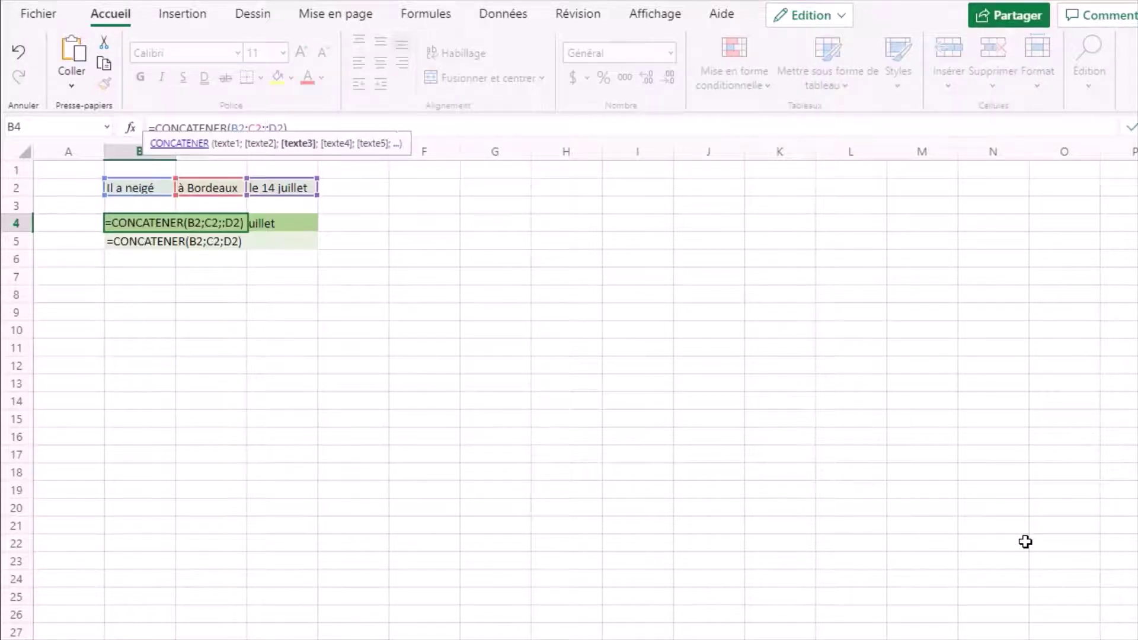
text(")
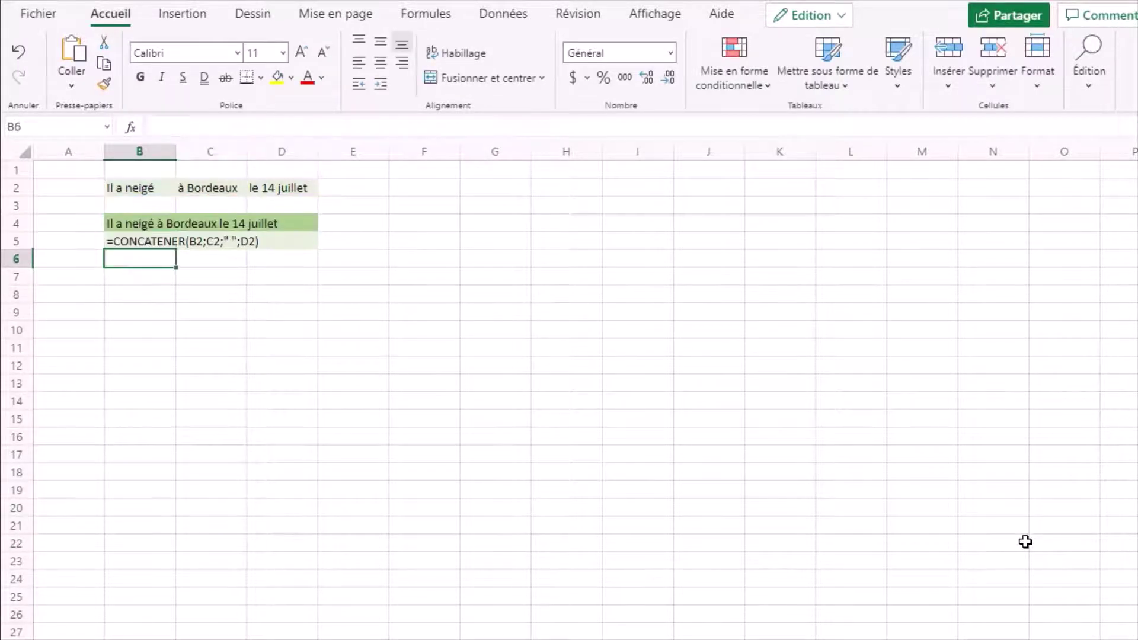
text( nous)
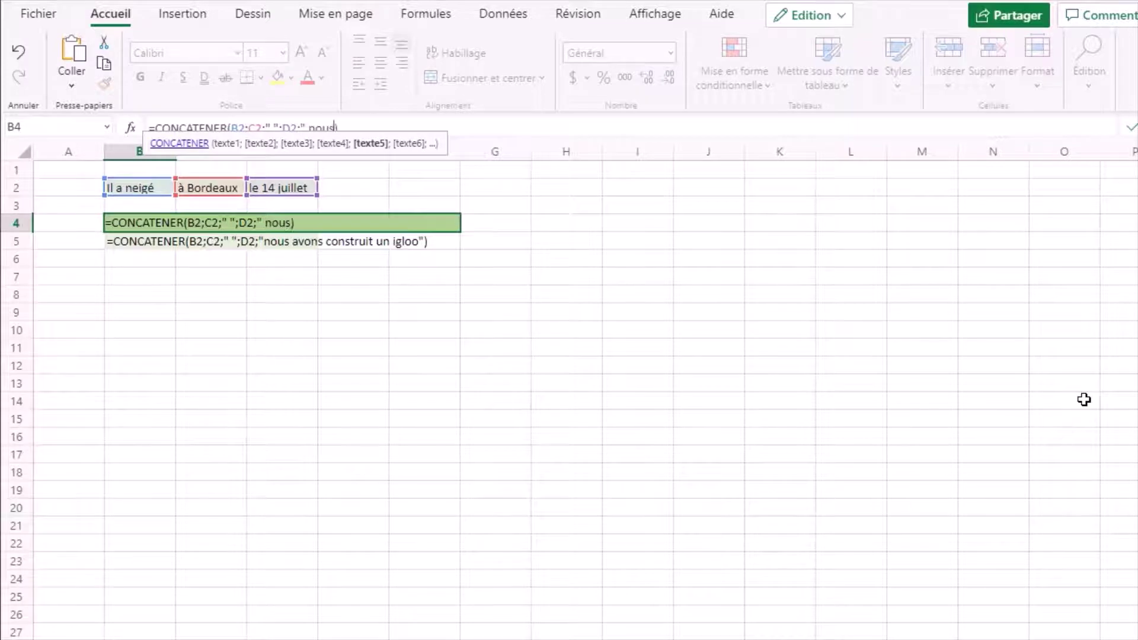
text( avons construit )
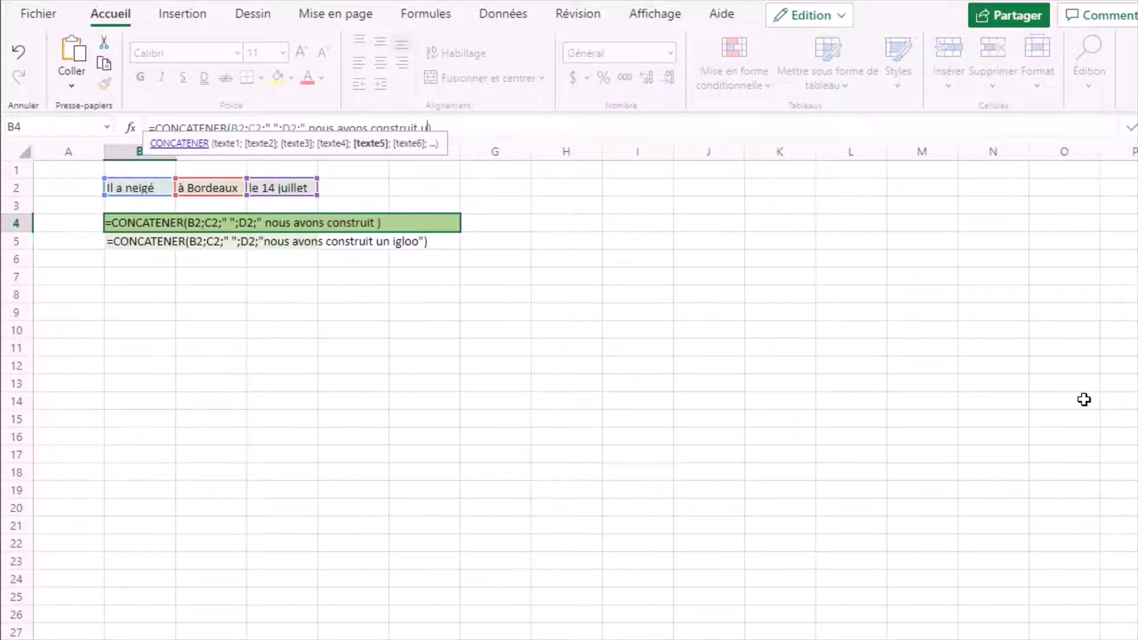
text(un igloo)
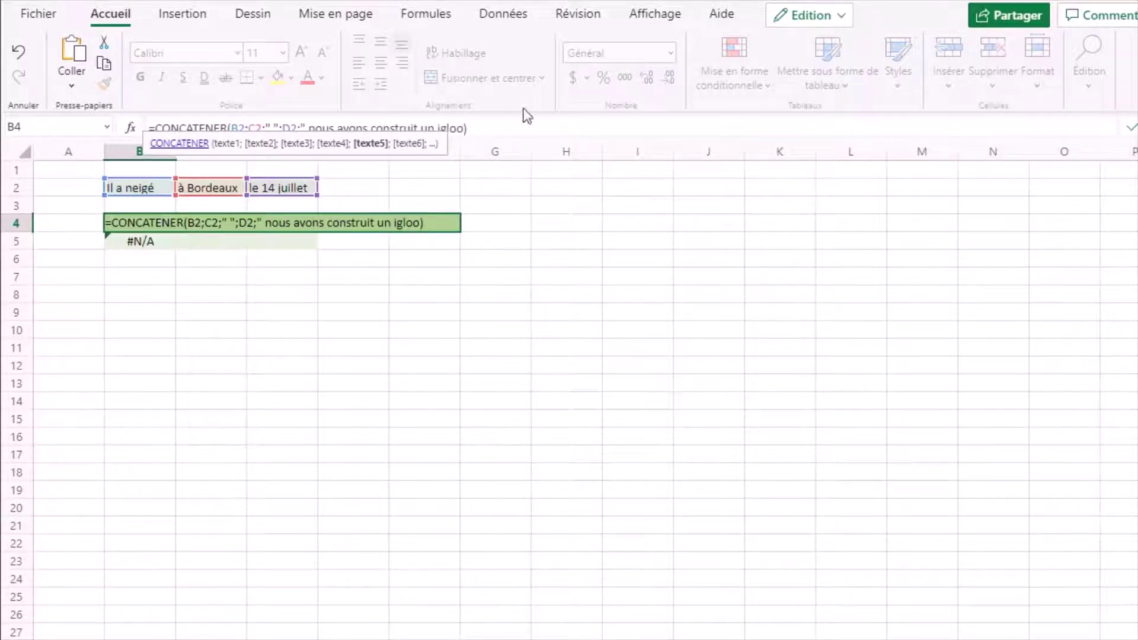
text(")
key(Return)
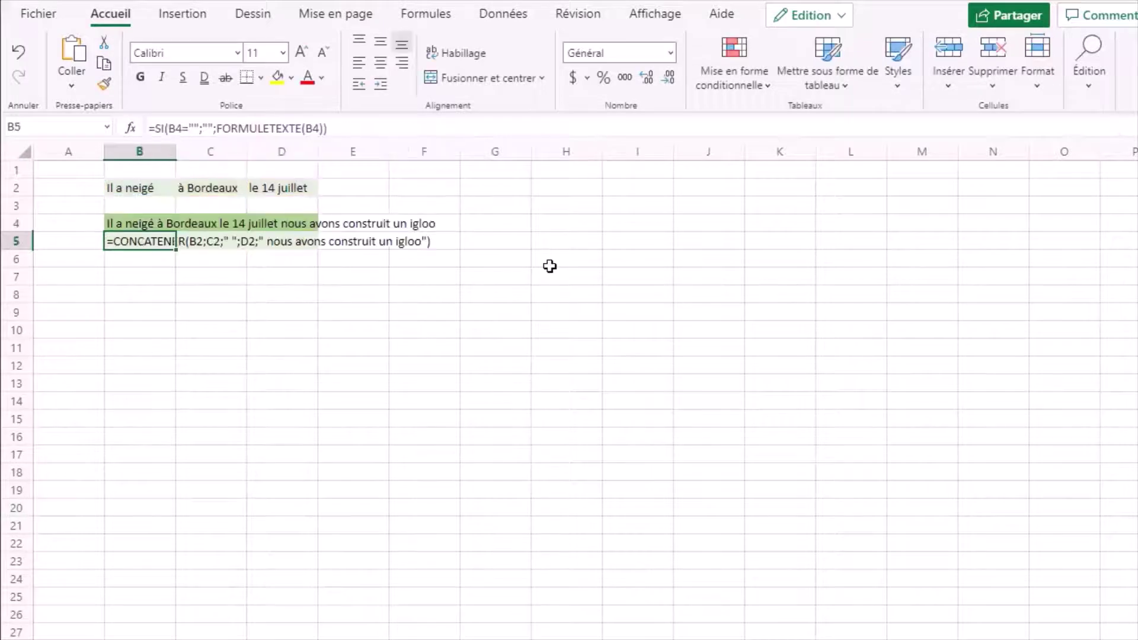
key(Return)
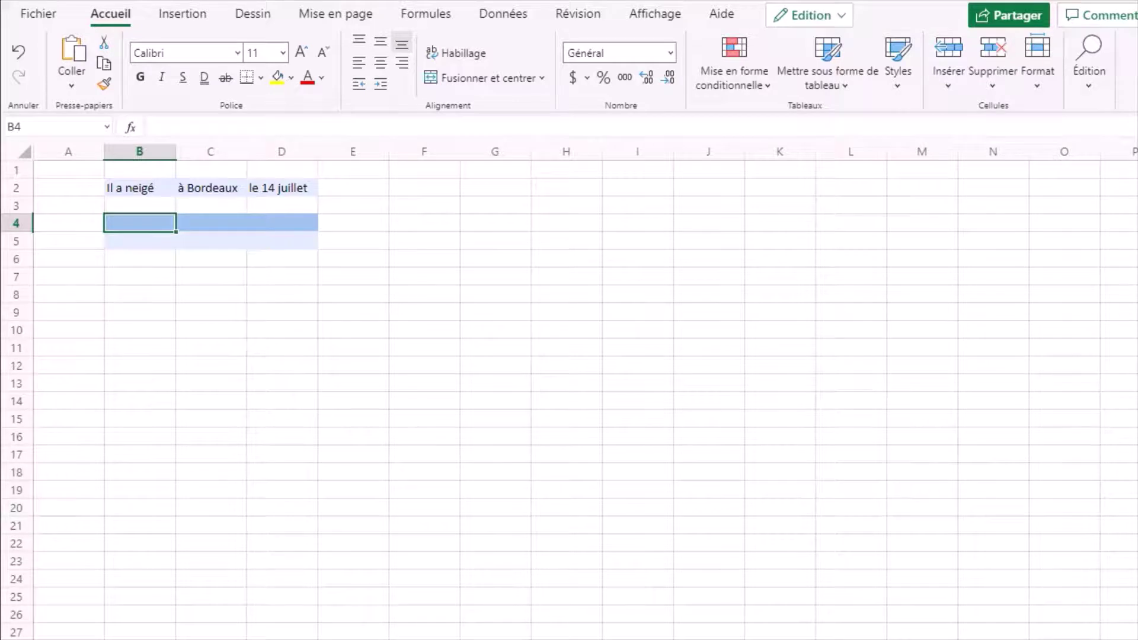
- Enter =CONCAT(B2;C2;" ";D2) in B4, inserting a space before the D2 fragment
text(=)
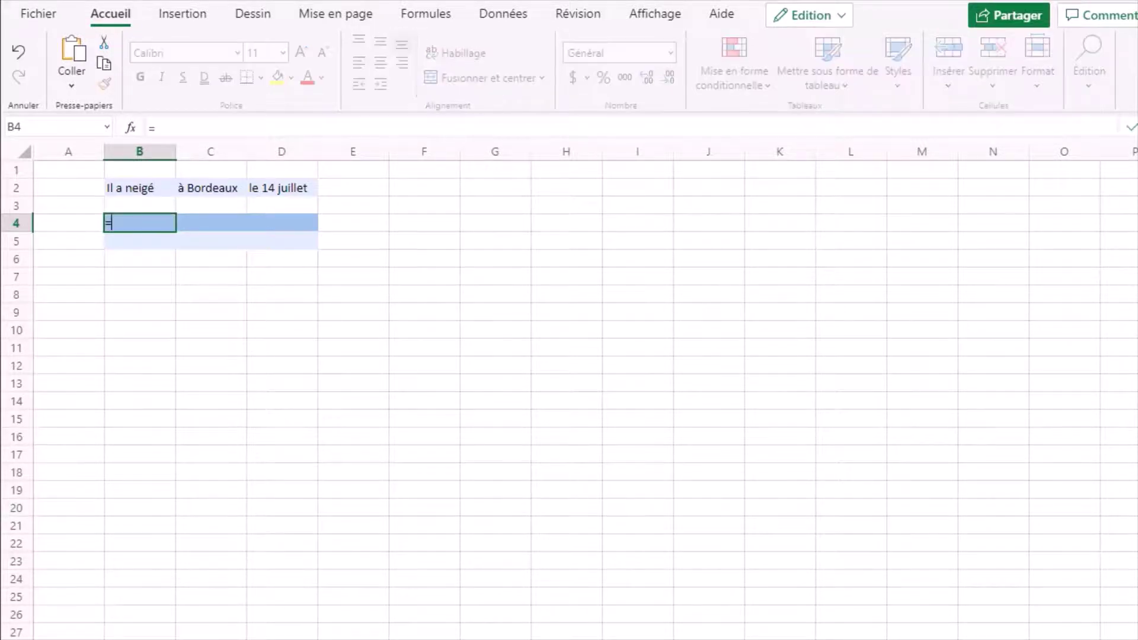
text(concat()
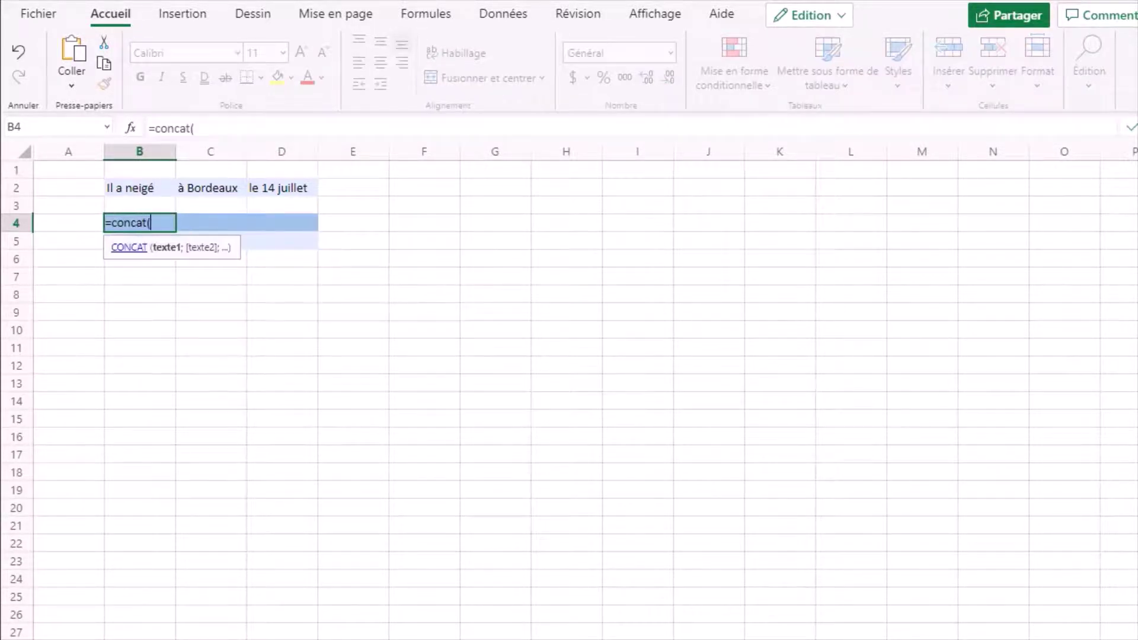
click(140, 187)
text(;)
click(139, 187)
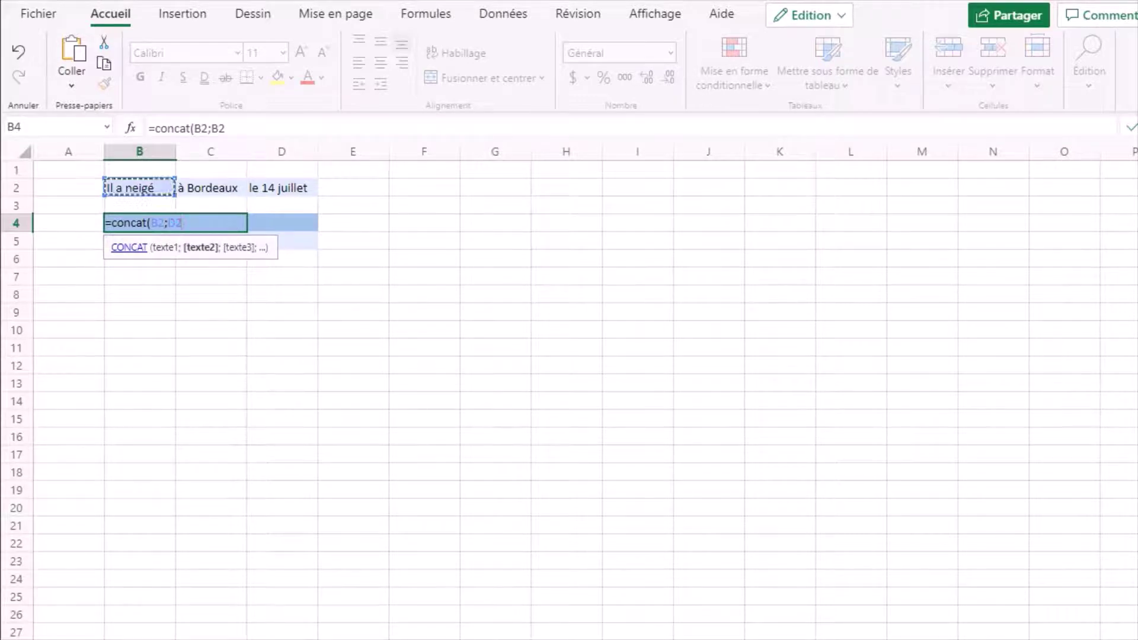
key(Left)
text(;)
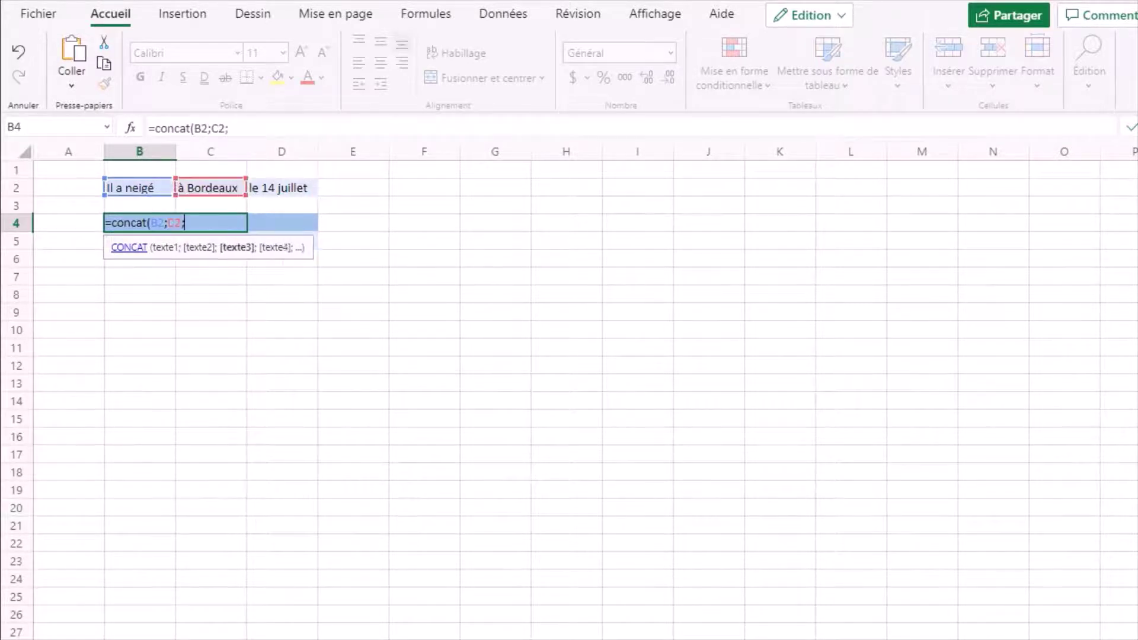
text(" ";)
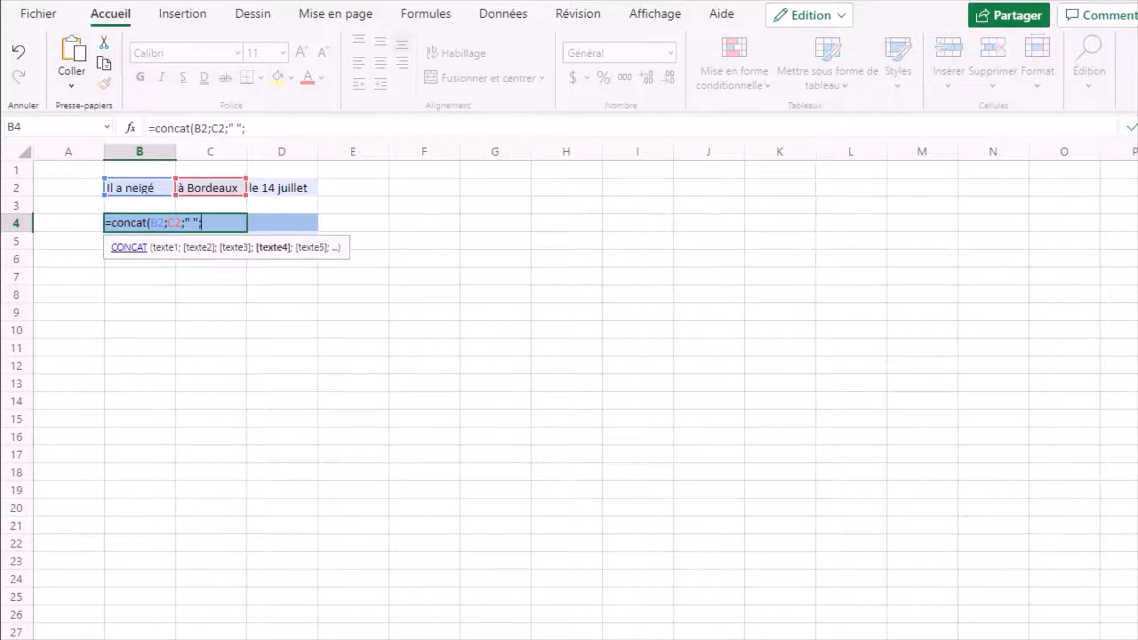
click(281, 187)
text())
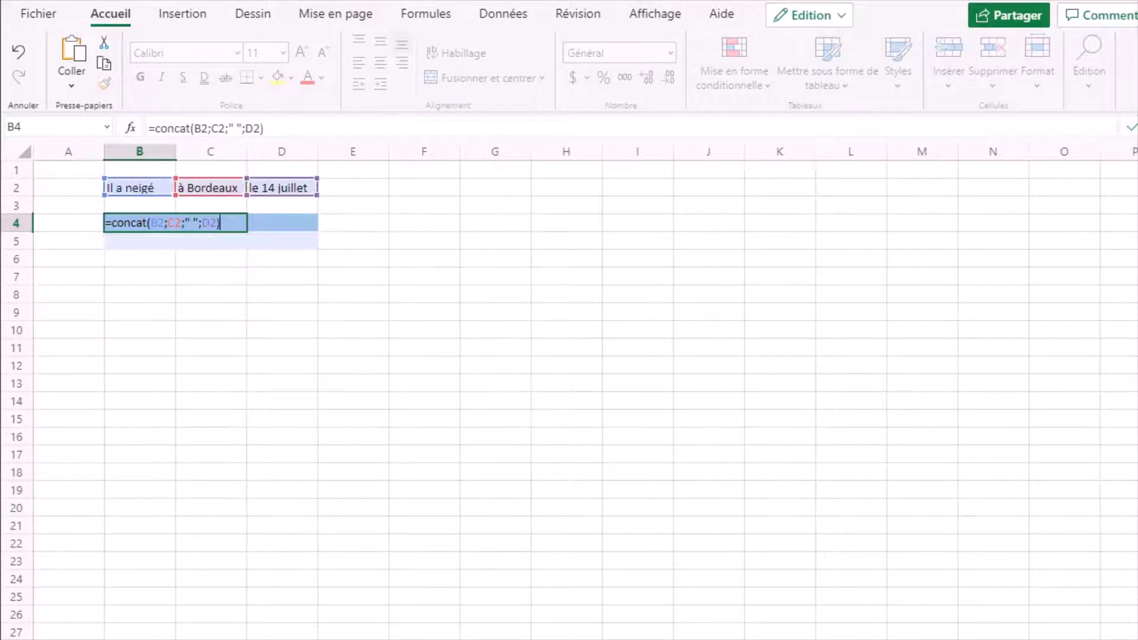
key(Return)
click(139, 258)
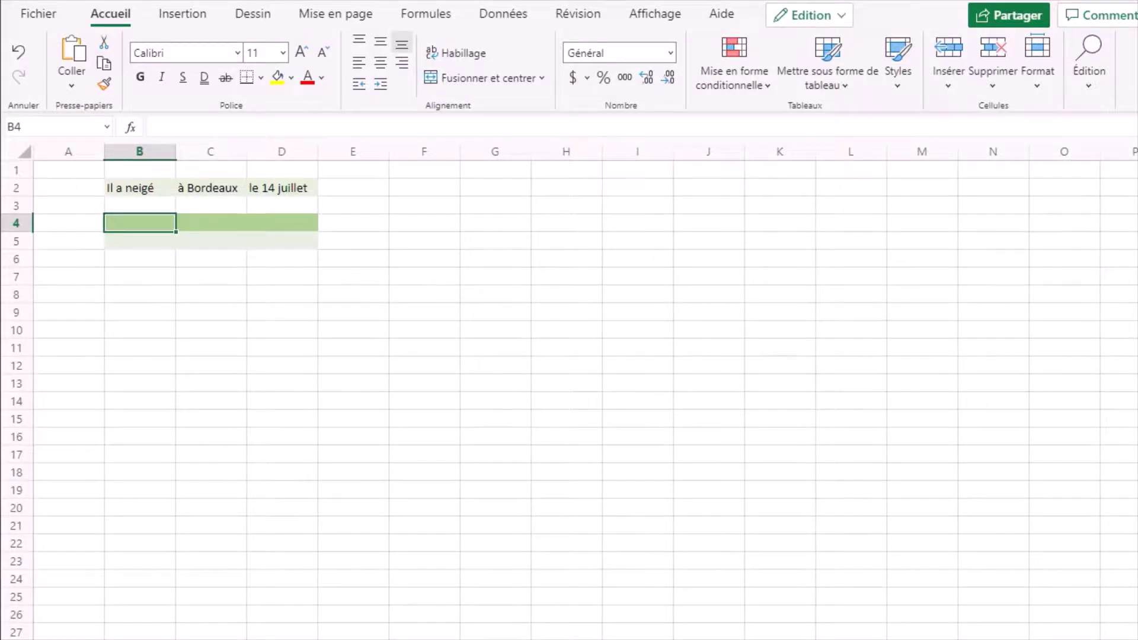
- Join the fragments in B4 with the formula =B2&C2&" "&D2
text(=)
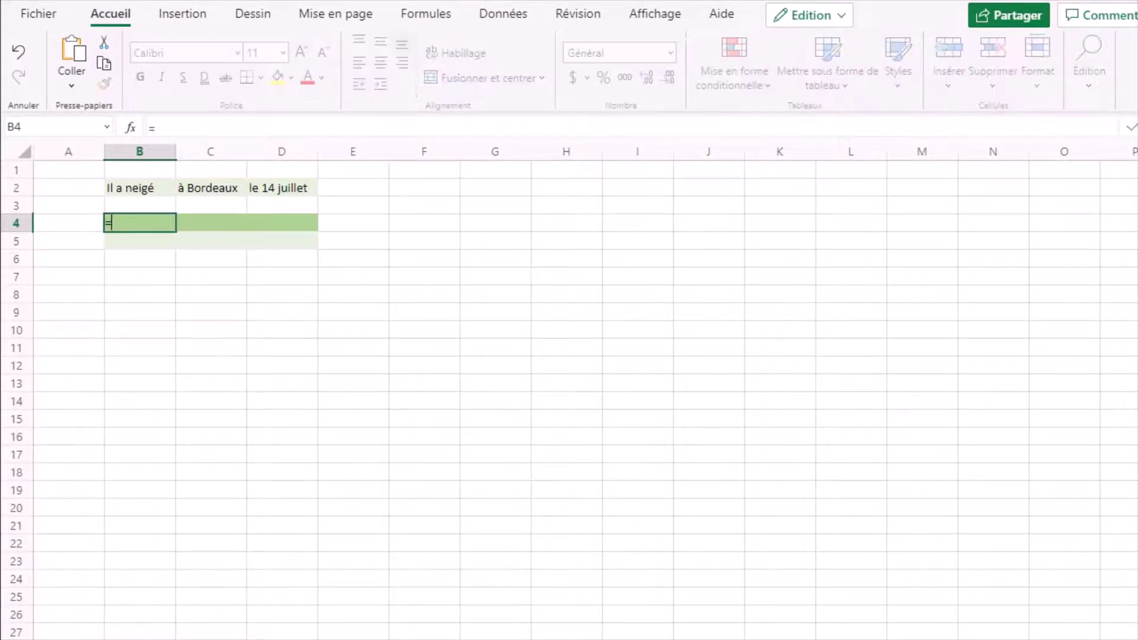
click(139, 188)
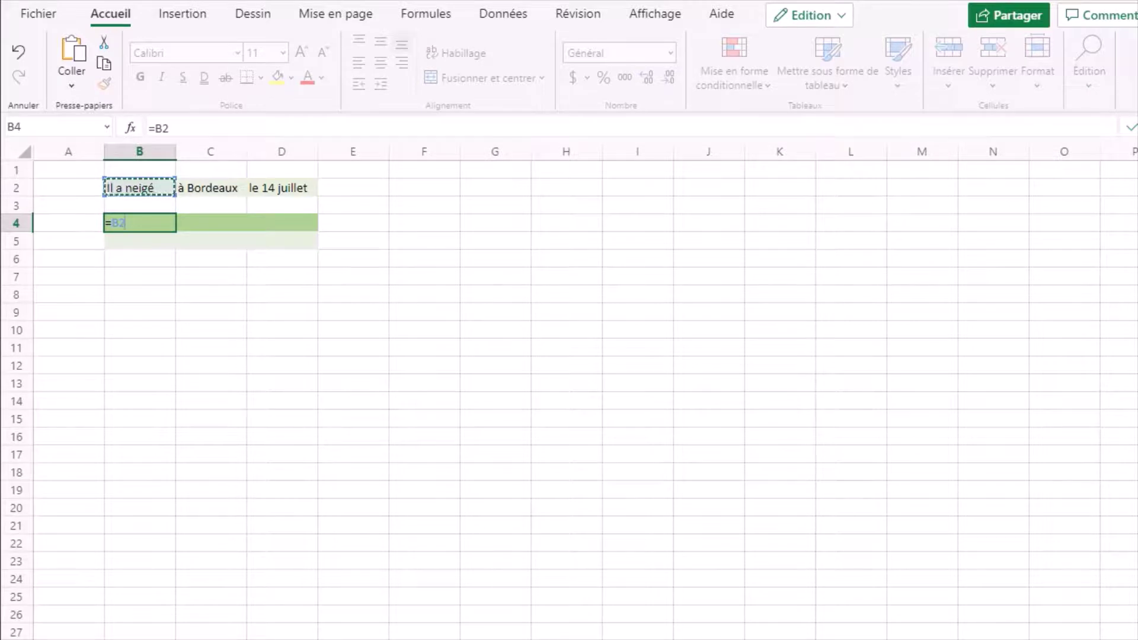
text(&)
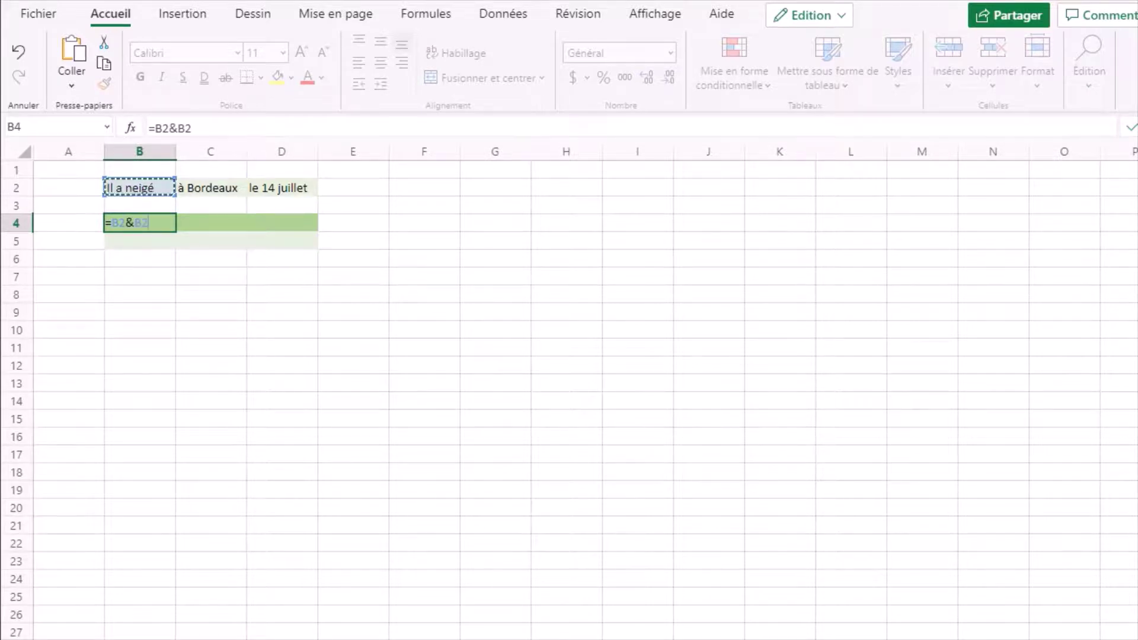
click(211, 188)
text(&")
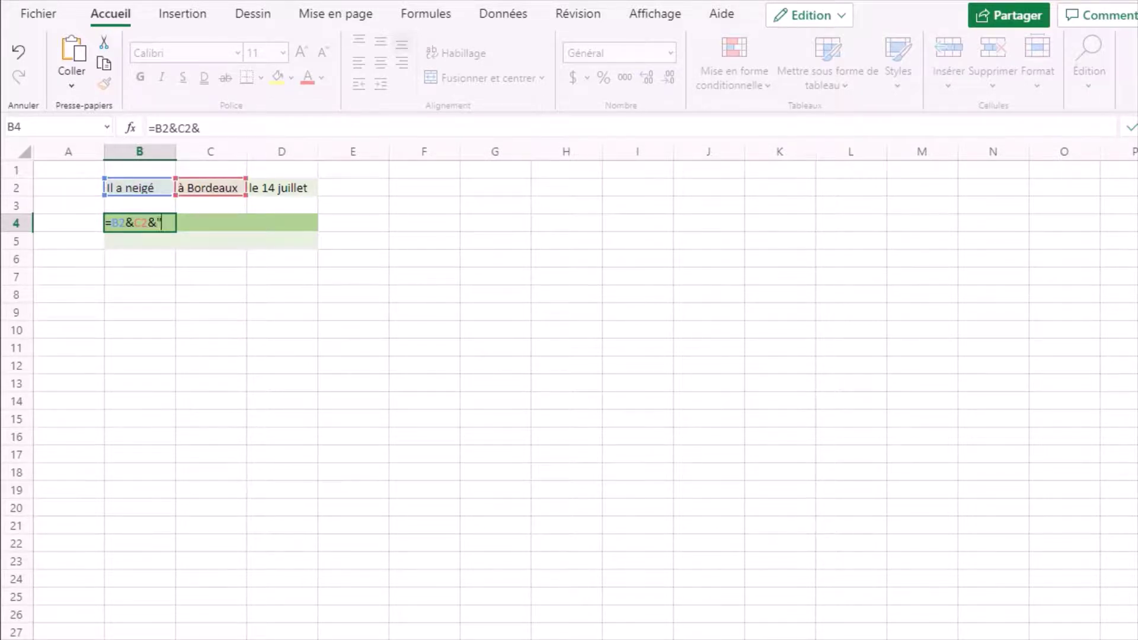
text( "&)
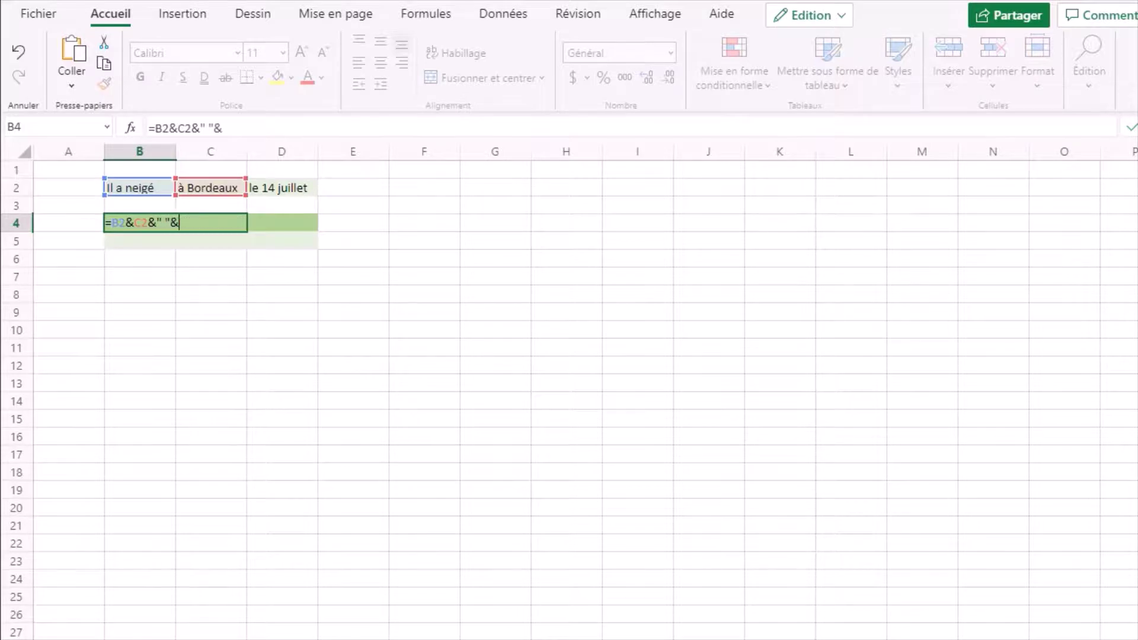
click(282, 188)
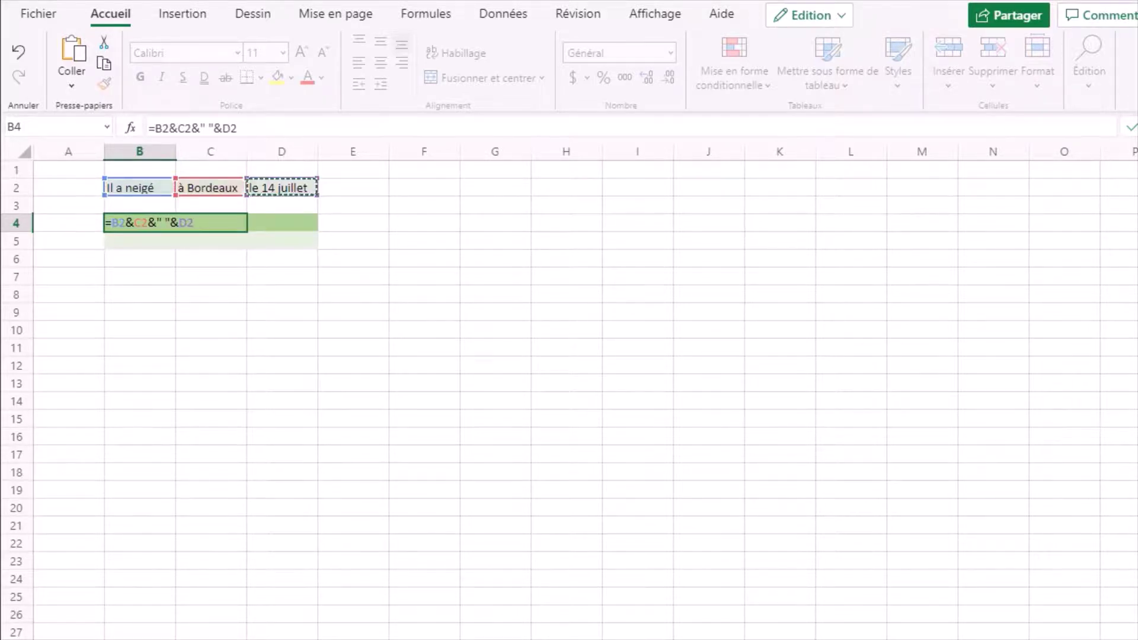
key(Return)
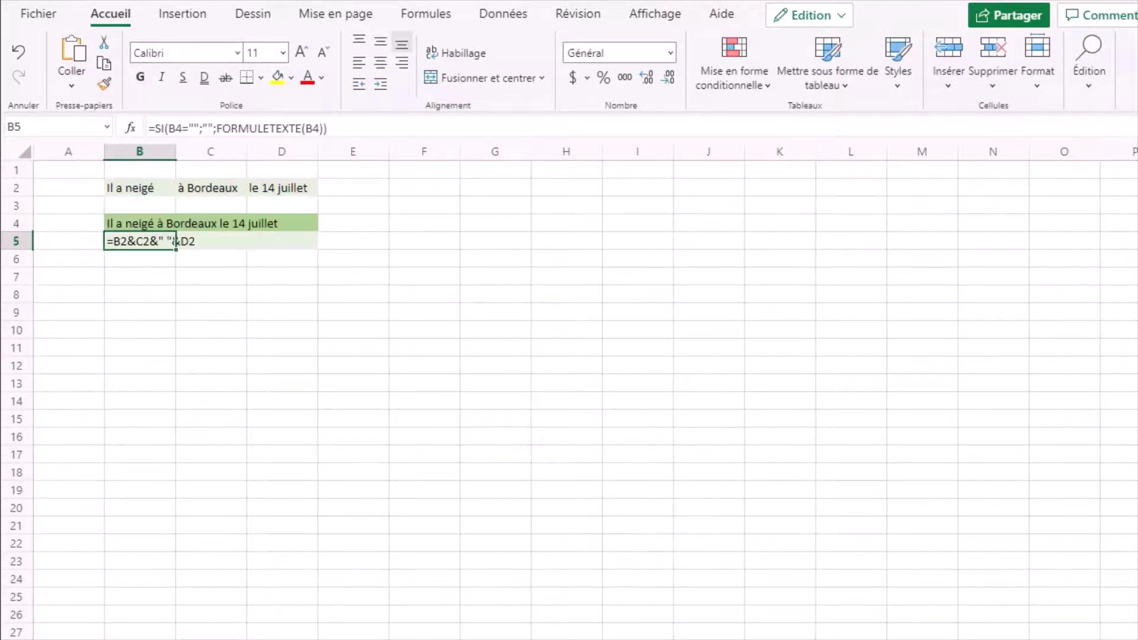
key(Down)
key(Down)
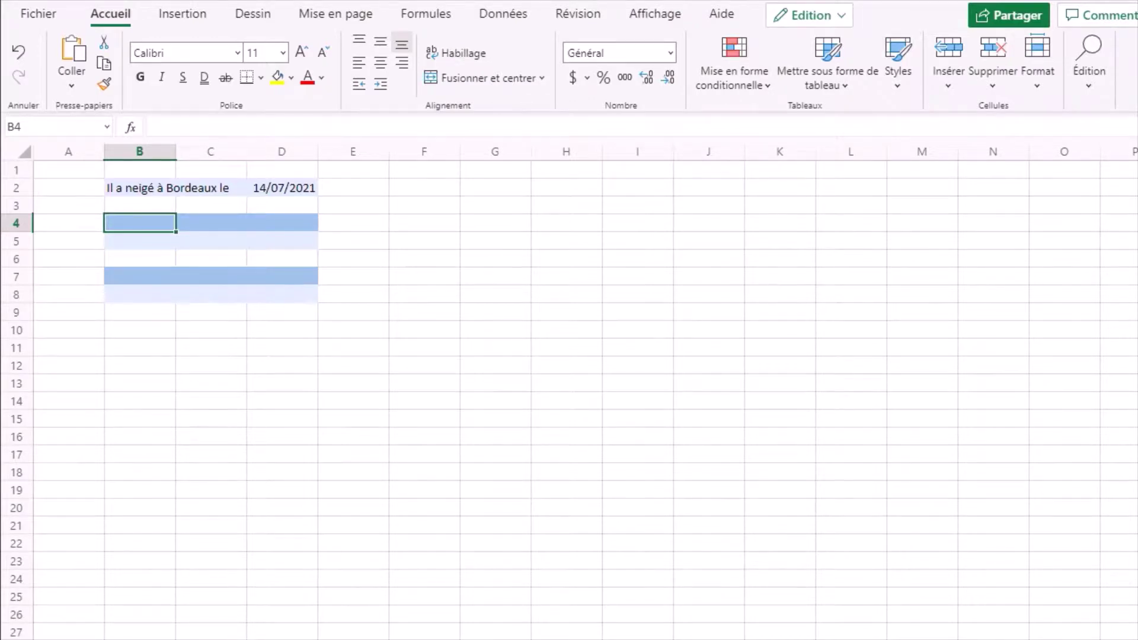
- Enter =B2&D2 in B4, which shows the date as the number 44391
text(=)
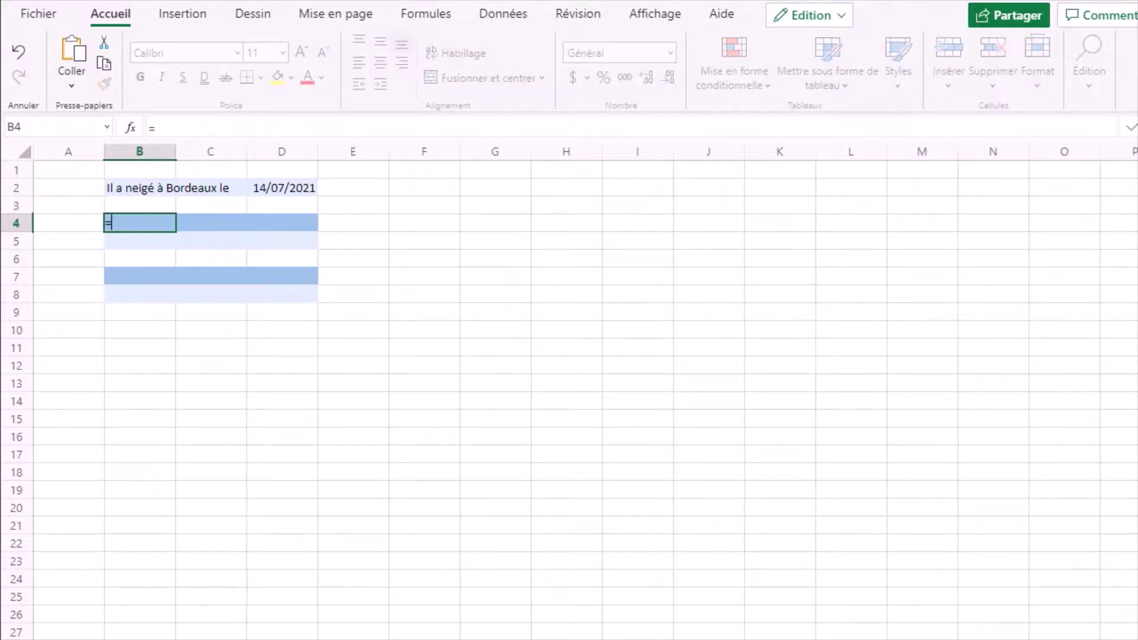
text(B2&)
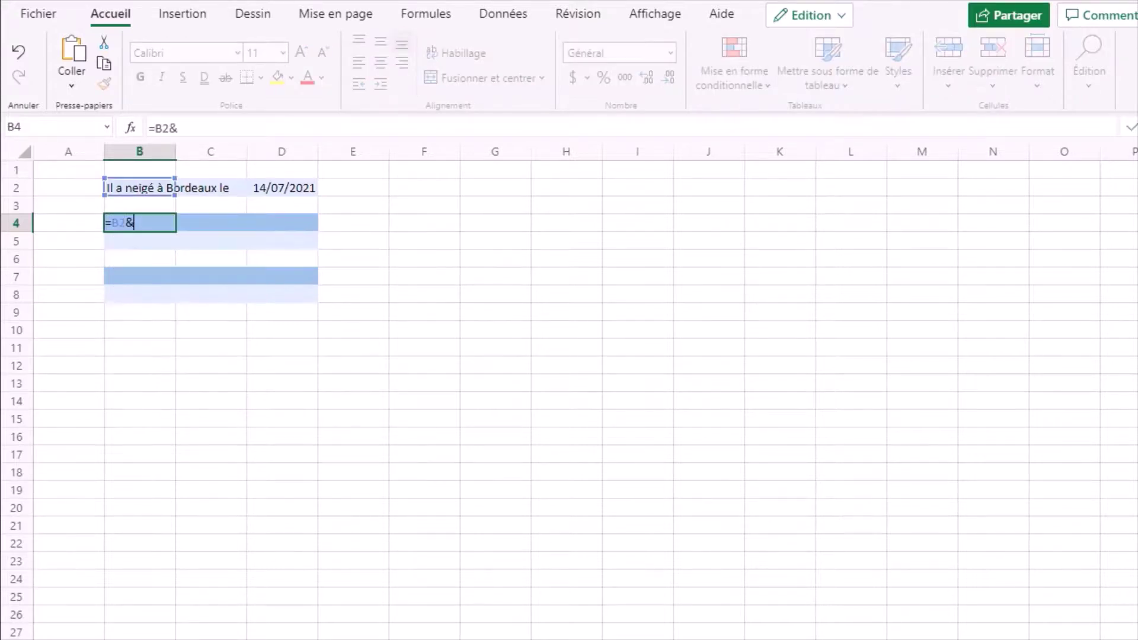
text(D2)
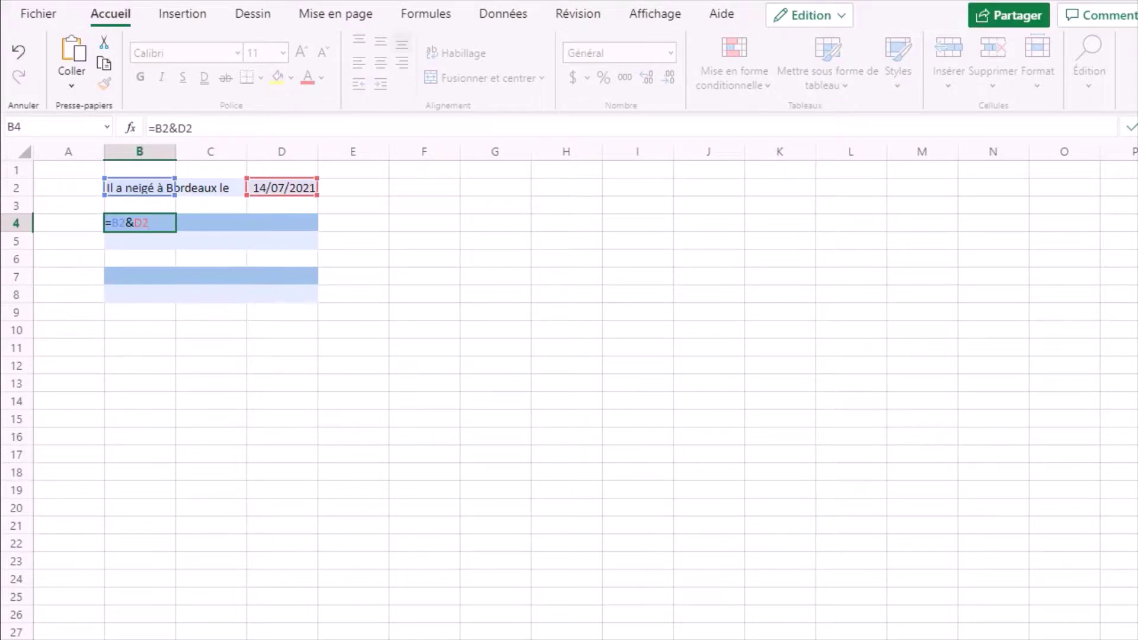
key(Return)
key(Down)
key(Down)
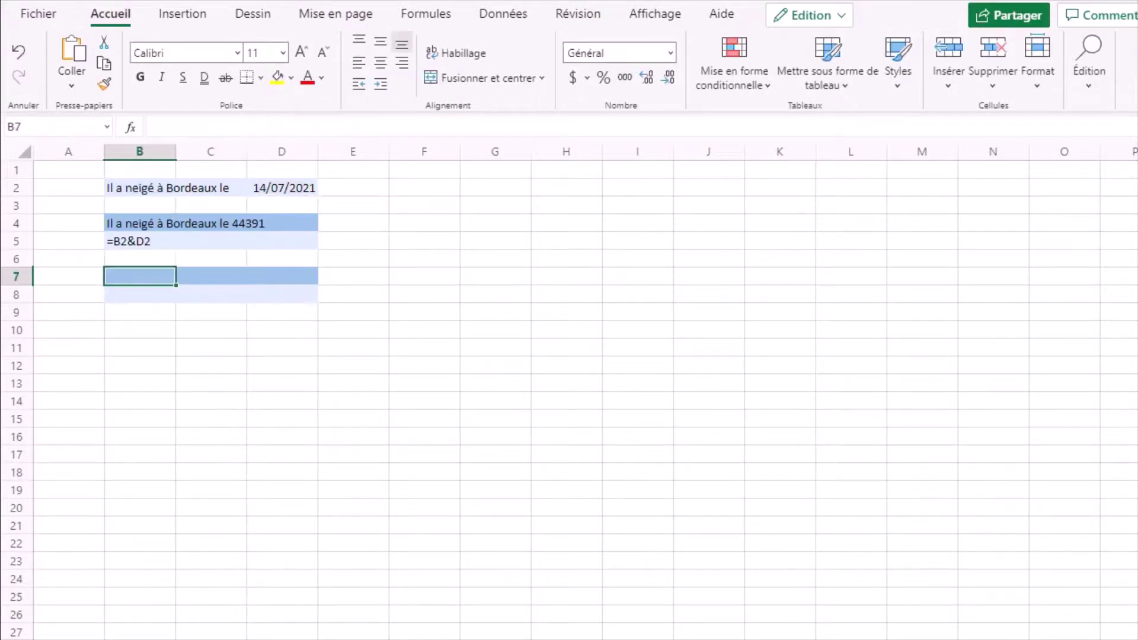
key(Down)
key(Up)
- Enter =B2&TEXTE(D2;"jj/mm/aaaa") in B7 to join the phrase with the formatted date
text(=)
click(170, 189)
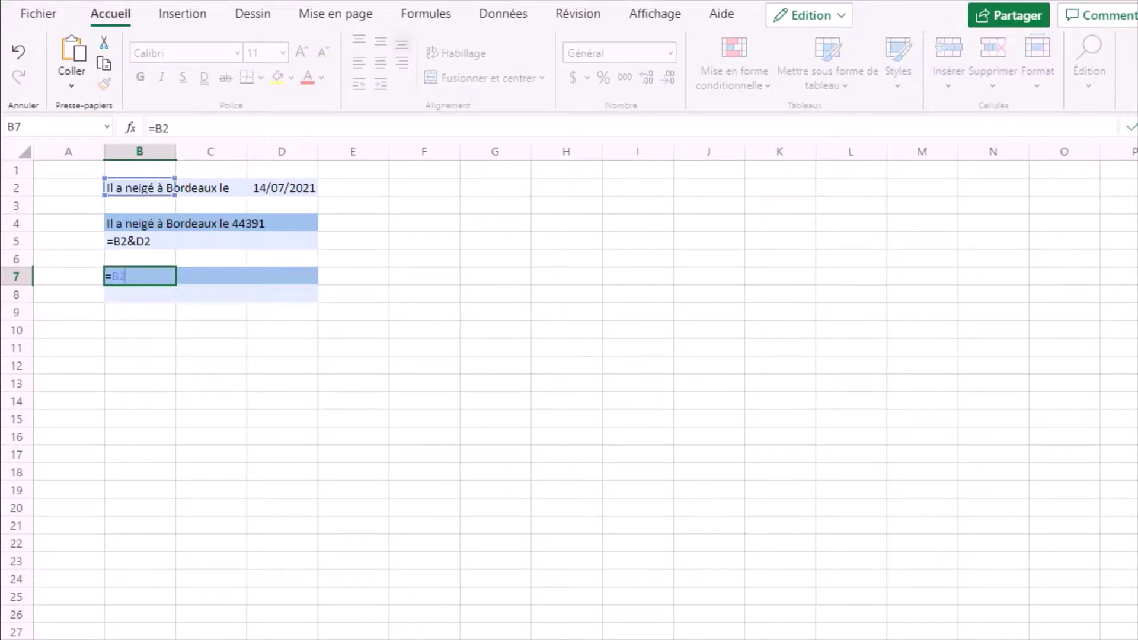
text(&TEXTE)
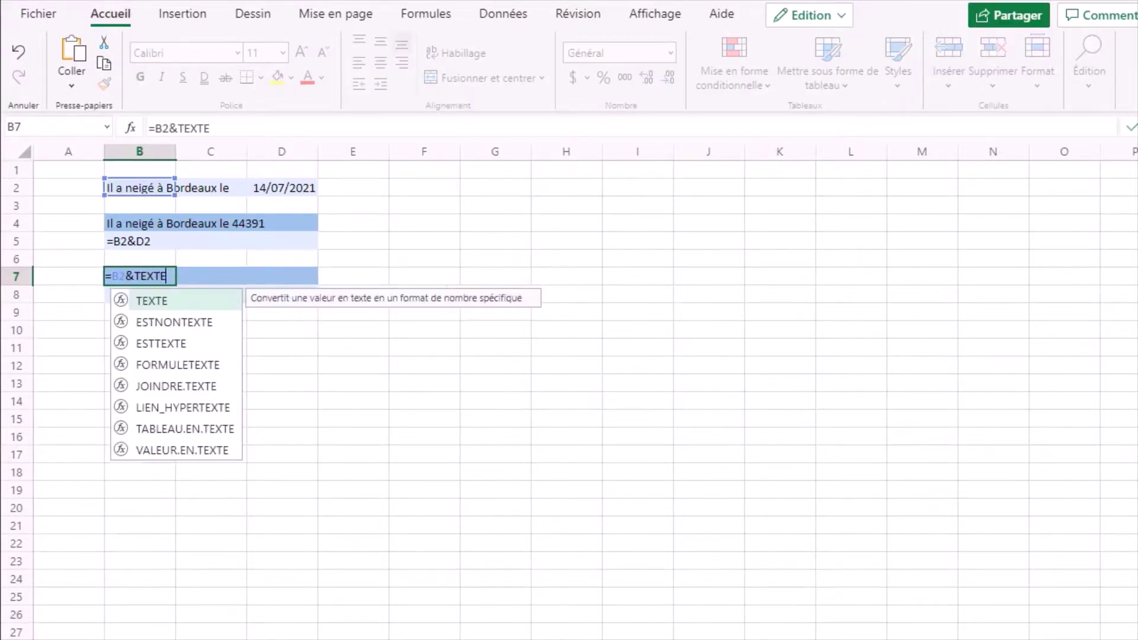
text((D2;)
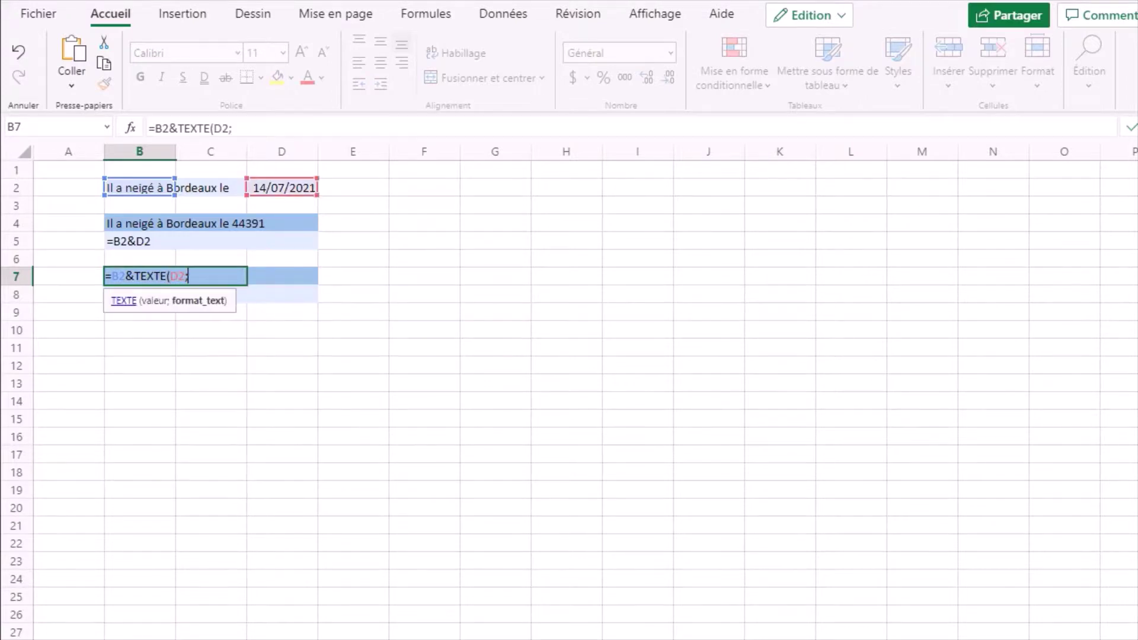
text("jj/mm/)
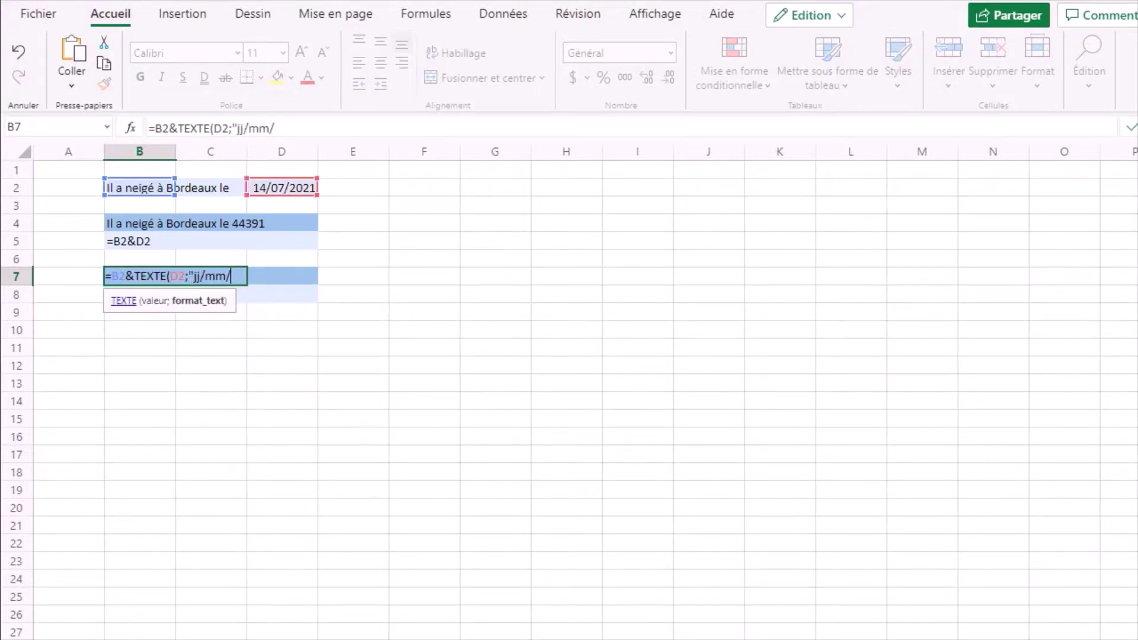
text(aaaa"))
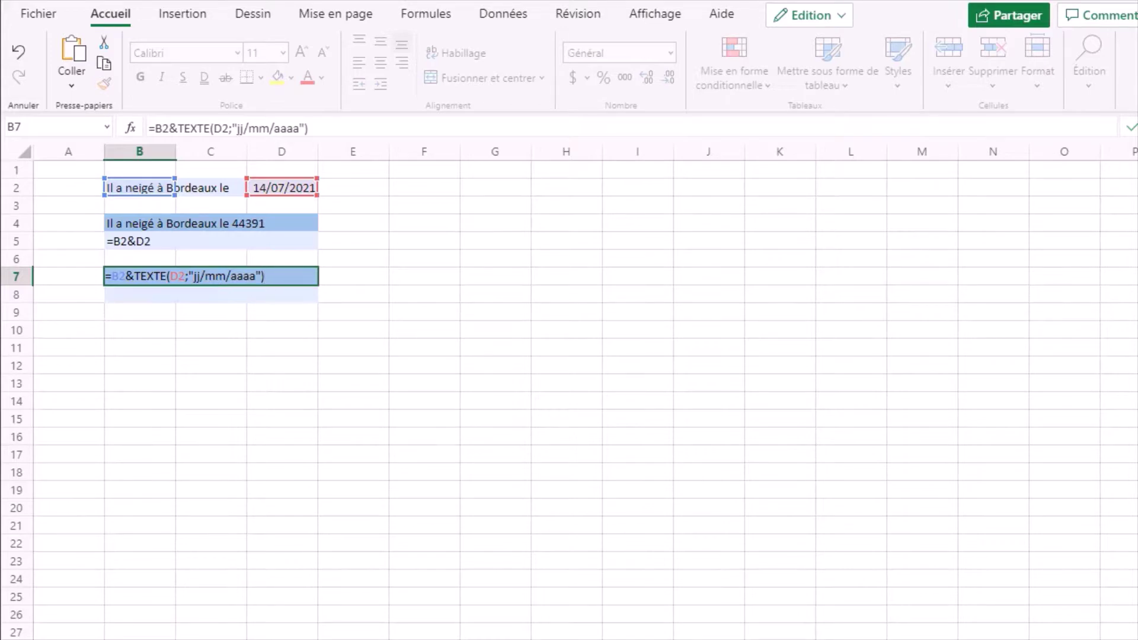
key(Return)
click(139, 329)
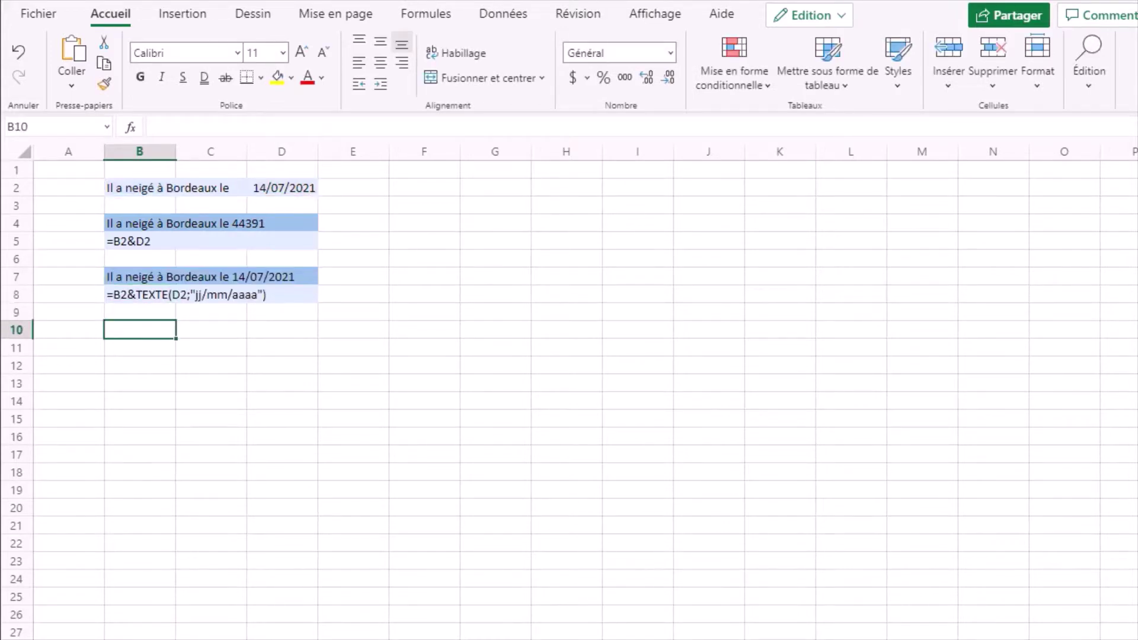
- Change B7's TEXTE format to "jj mmmm" so the date reads 14 juillet
click(122, 272)
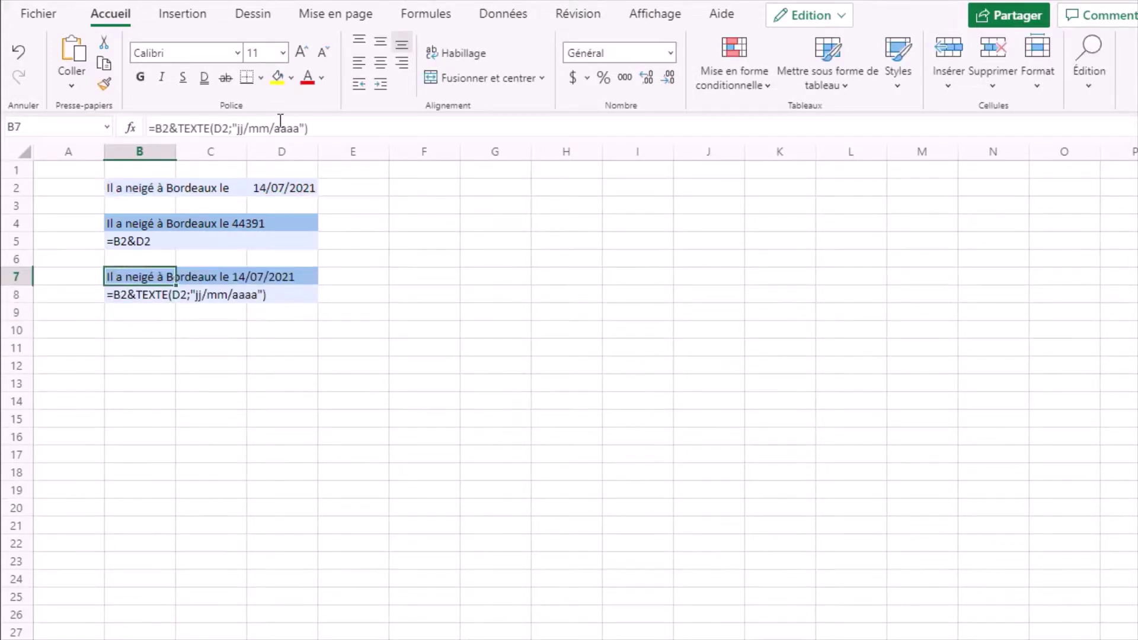
drag(302, 129, 243, 129)
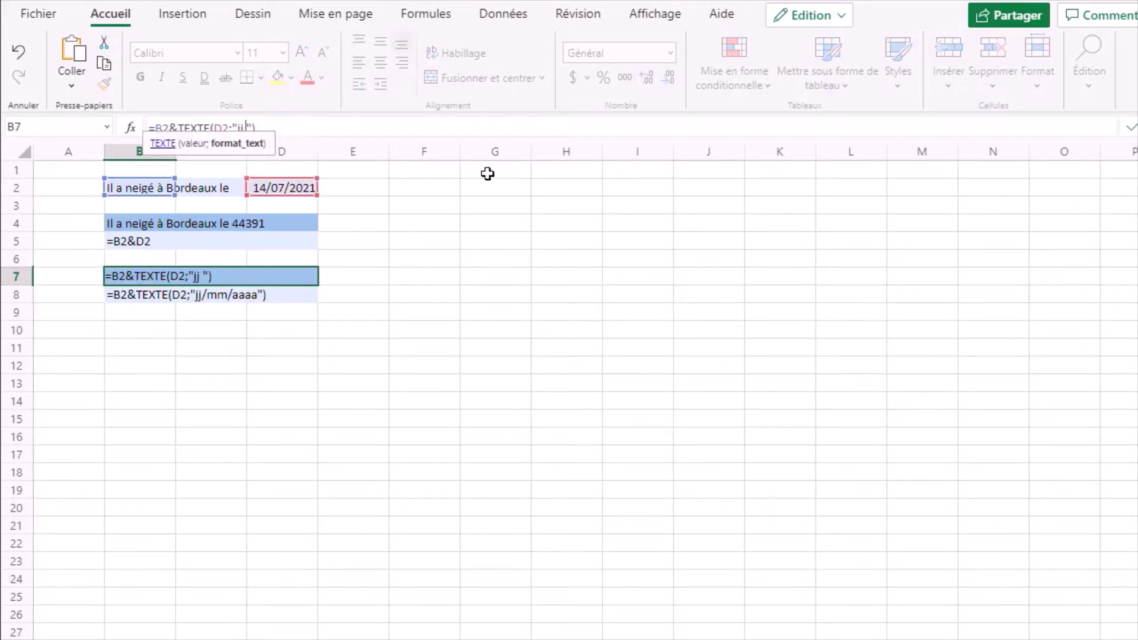
text(mmmm)
key(Return)
click(424, 309)
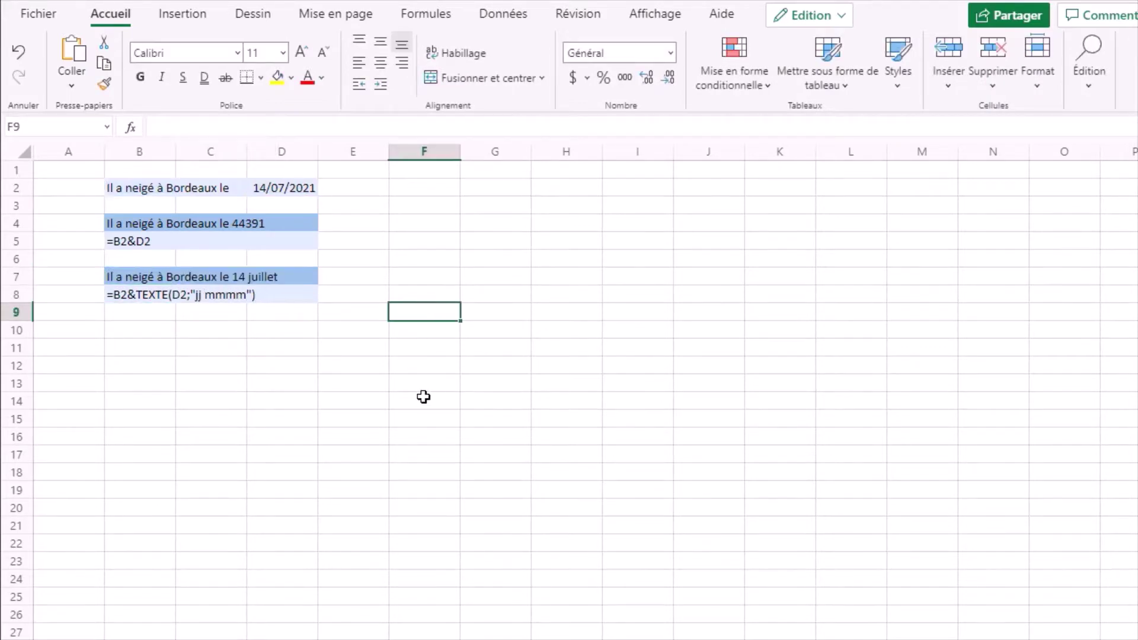